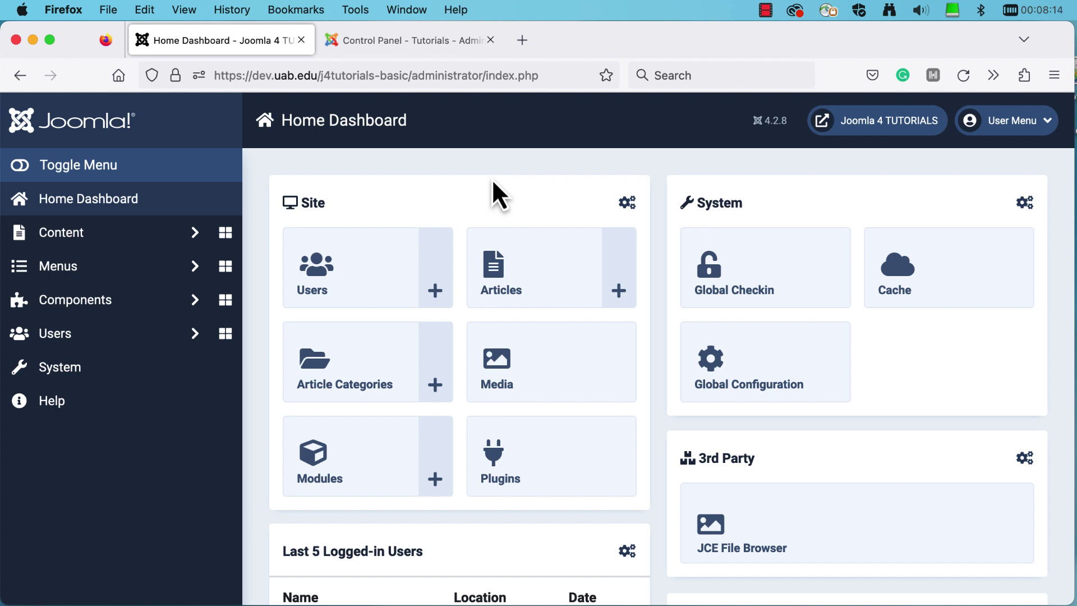
Compare the overall navigation layout of the Joomla 3 Control Panel with the Joomla 4 Home Dashboard
click(426, 42)
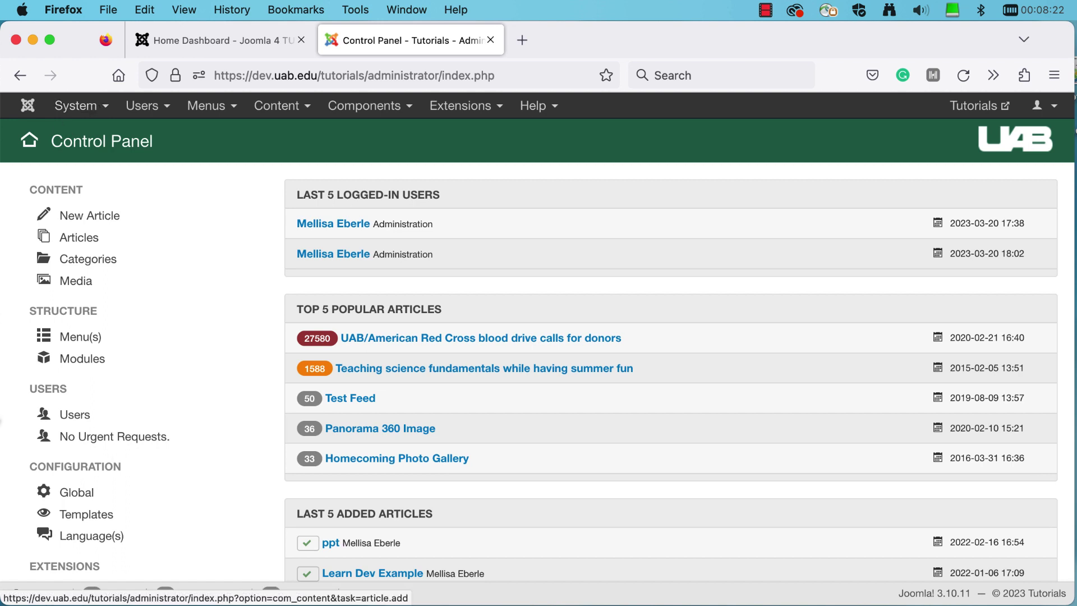
click(73, 494)
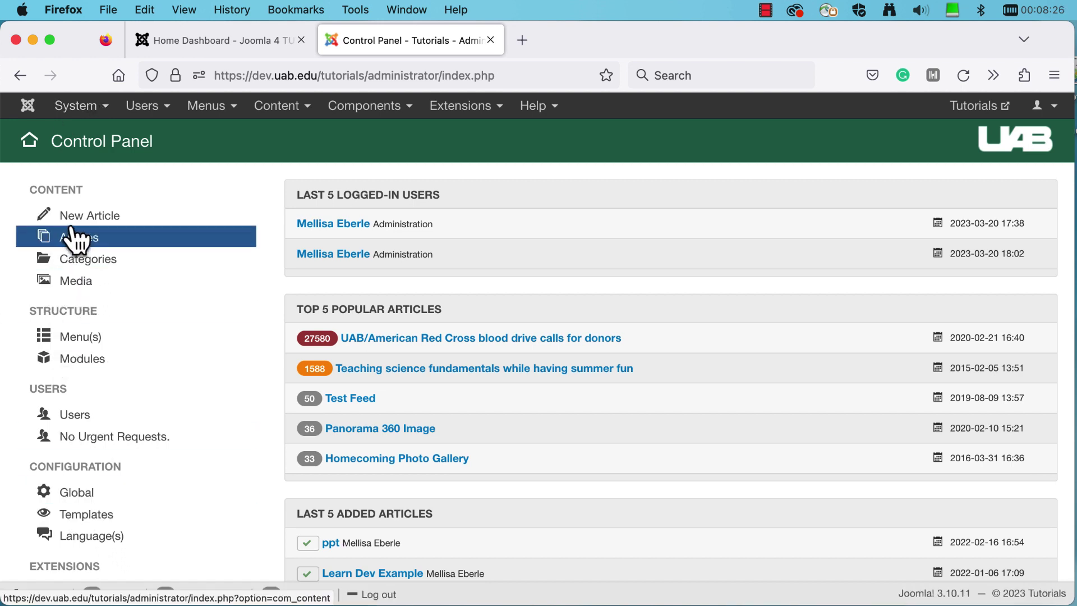
click(201, 40)
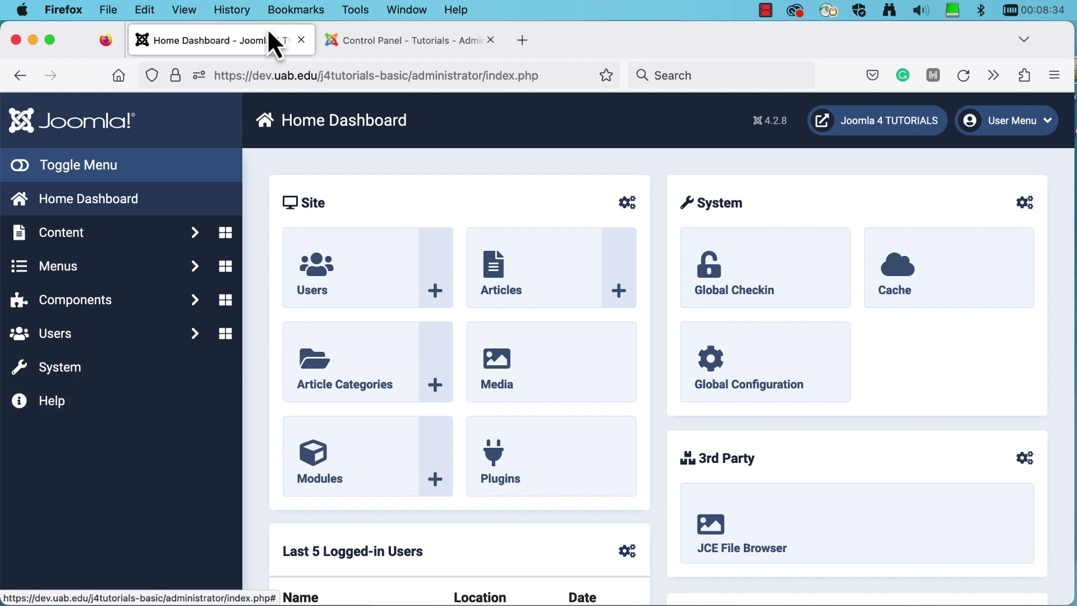
click(412, 42)
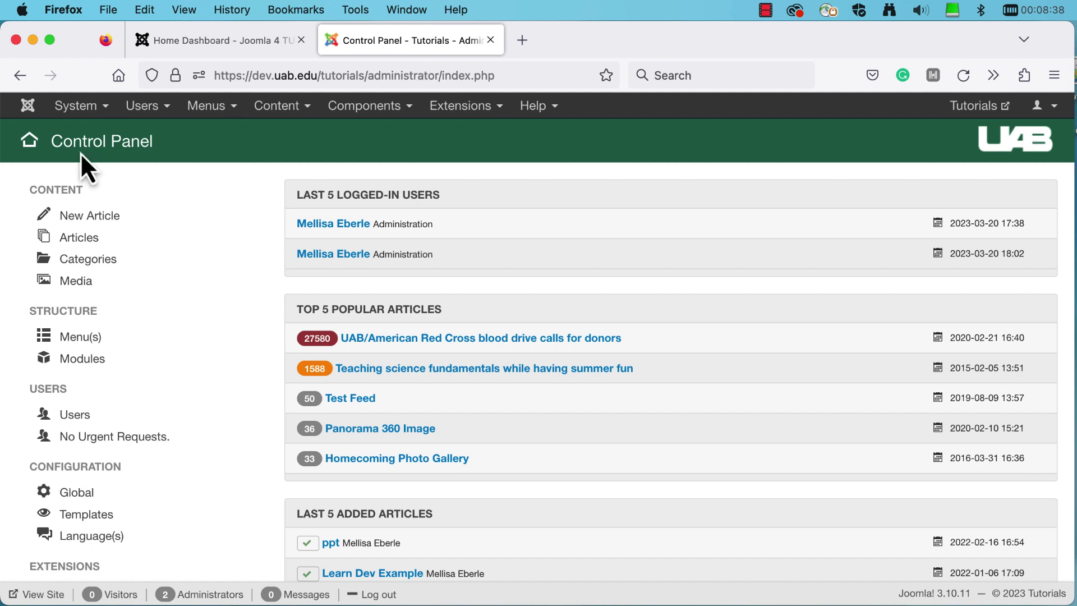
click(196, 40)
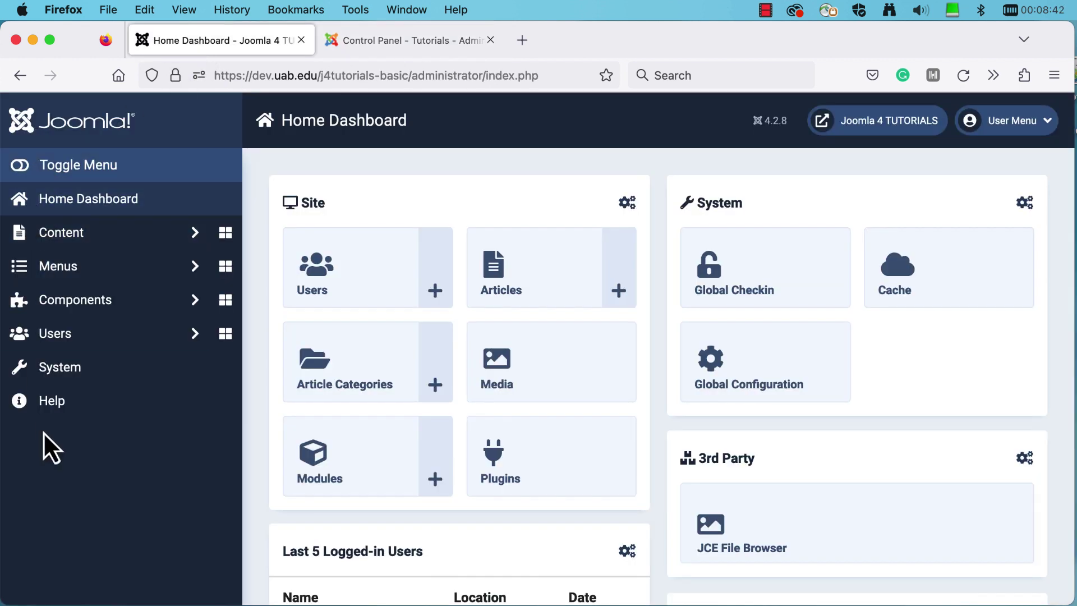
Compare the Content options in the Joomla 3 administrator with those in the Joomla 4 administrator
click(389, 44)
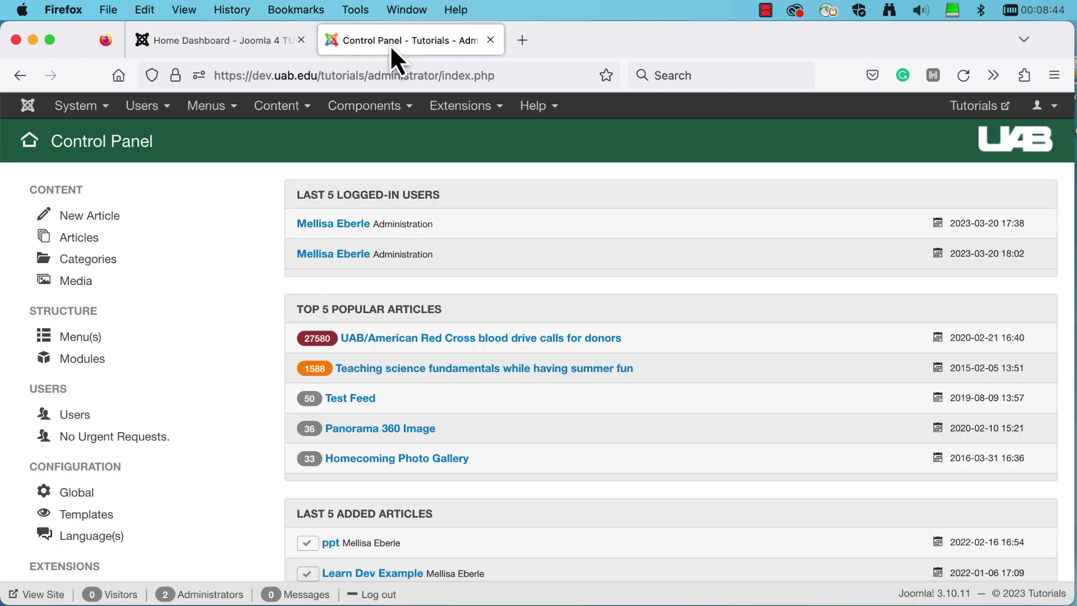
click(292, 109)
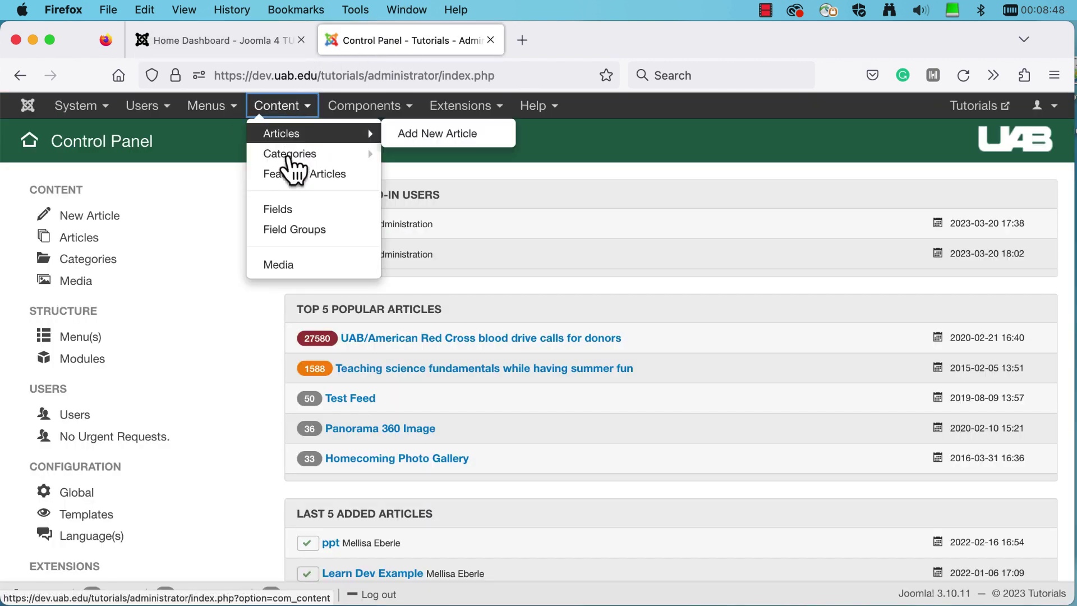
mouse_move(288, 160)
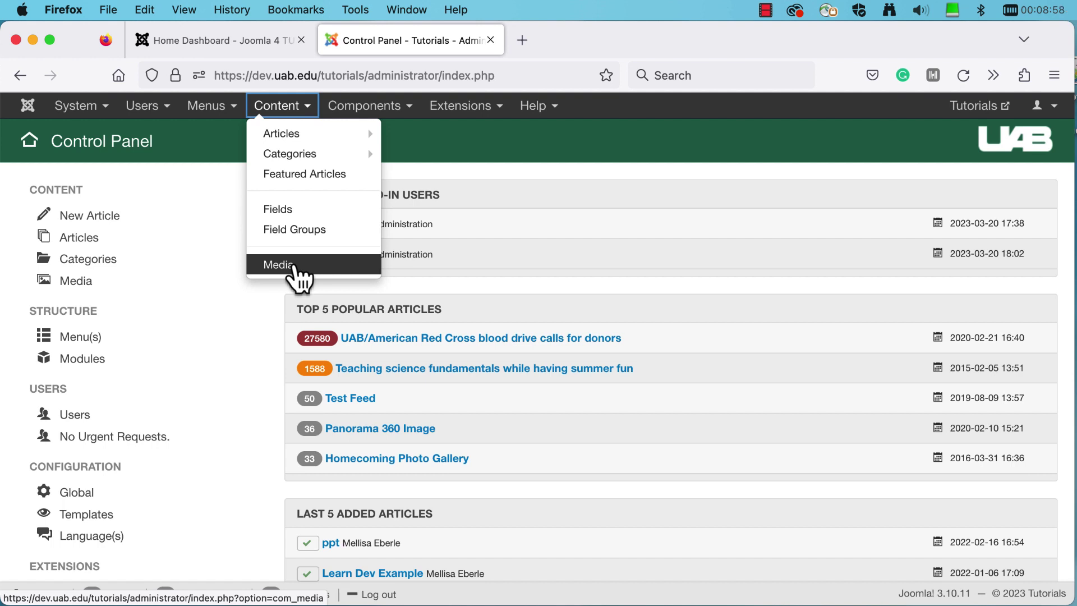
click(207, 42)
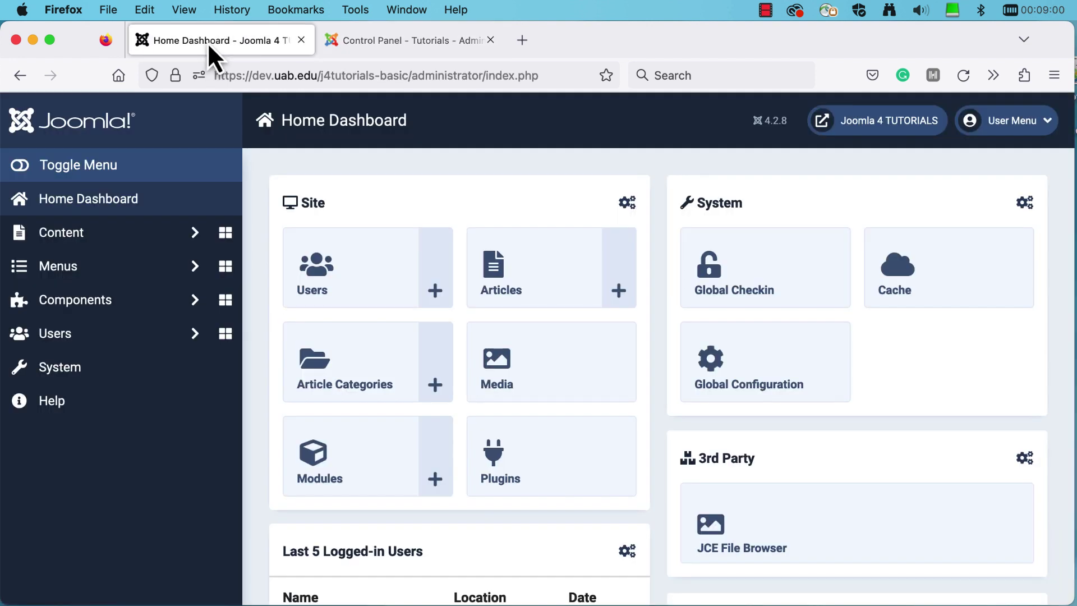
click(197, 240)
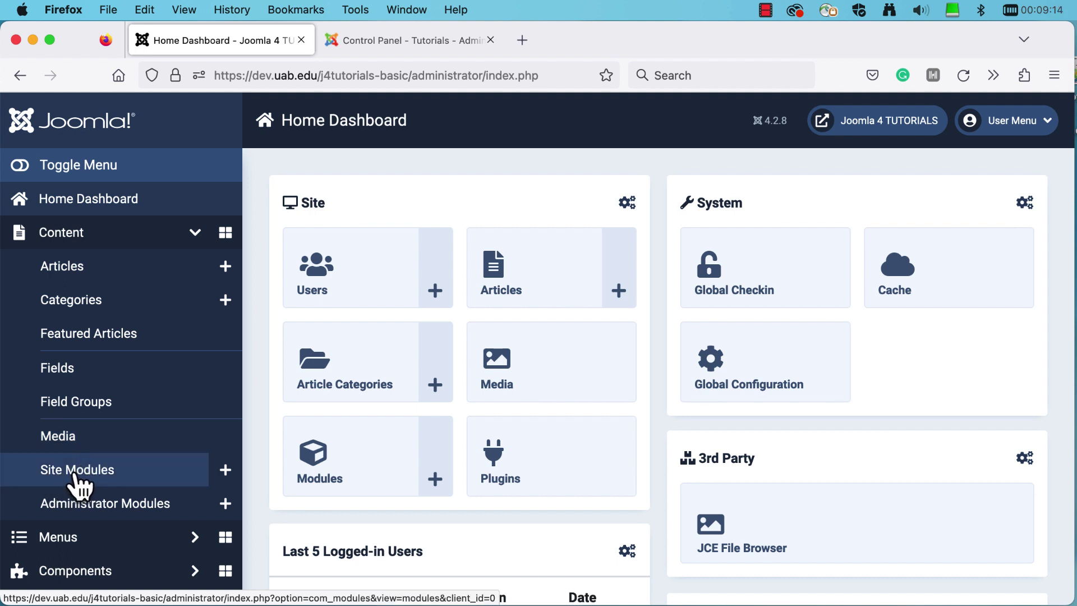
Check where Modules sits among the Joomla 3 Extensions options, and return to the Joomla 4 dashboard
click(419, 44)
click(460, 107)
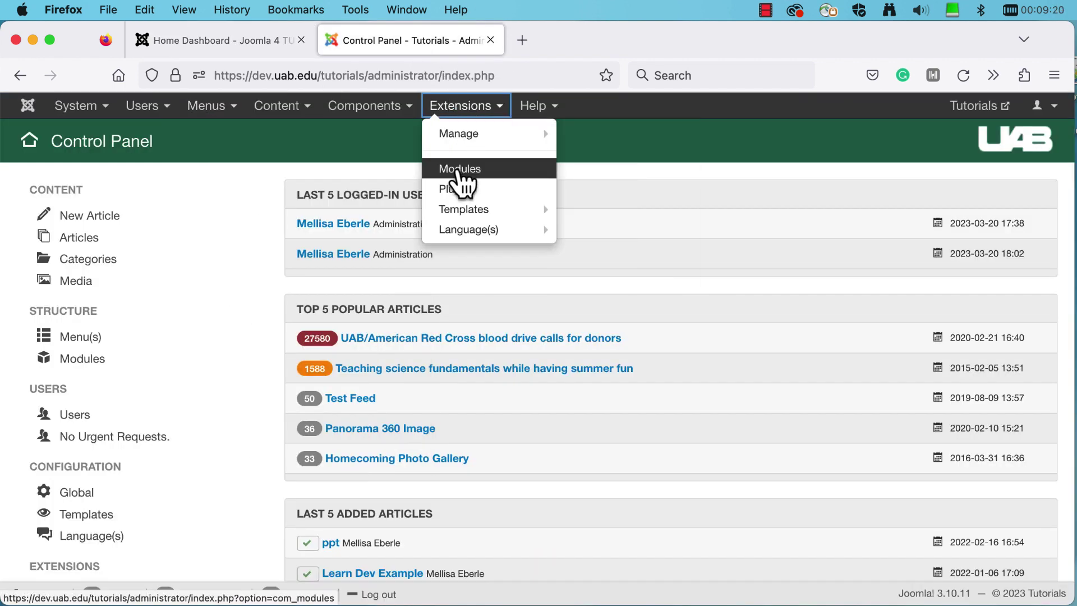
click(387, 112)
click(224, 43)
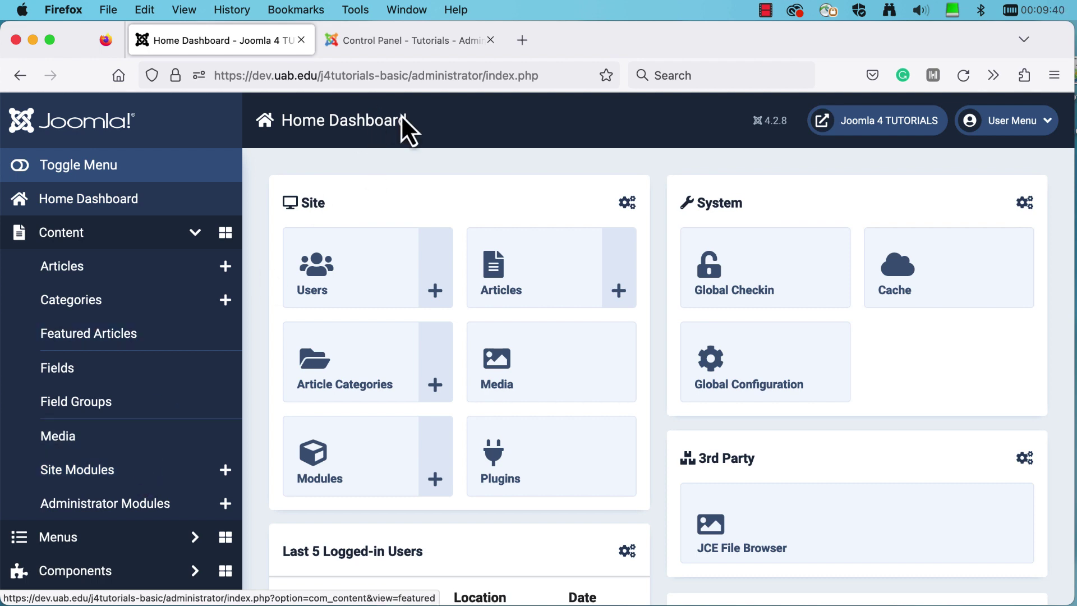
Compare the site menus listed under Menus in the Joomla 3 and Joomla 4 administrators
click(389, 38)
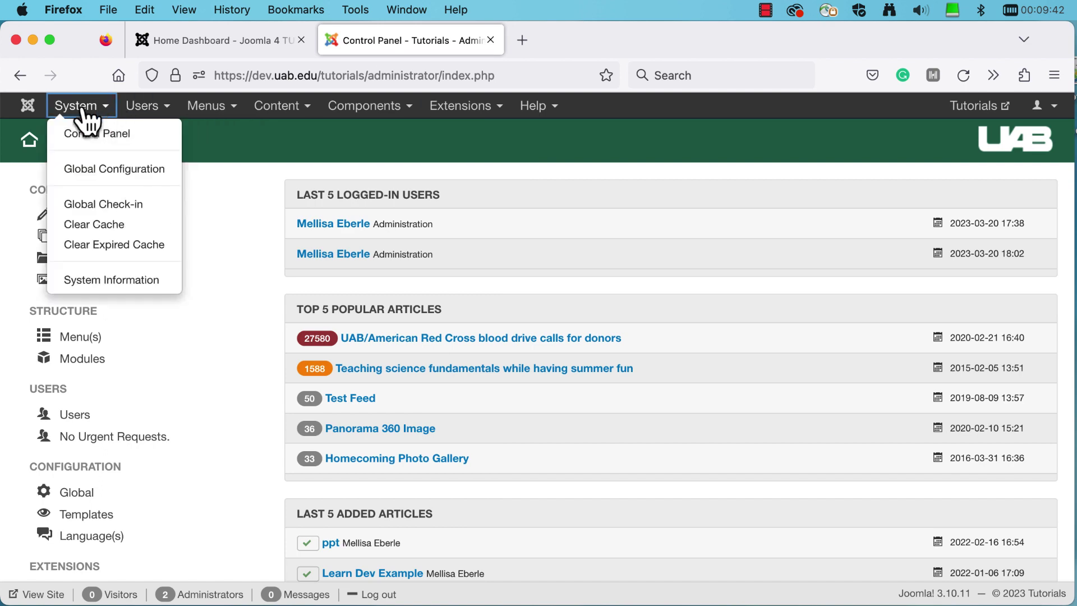
mouse_move(131, 111)
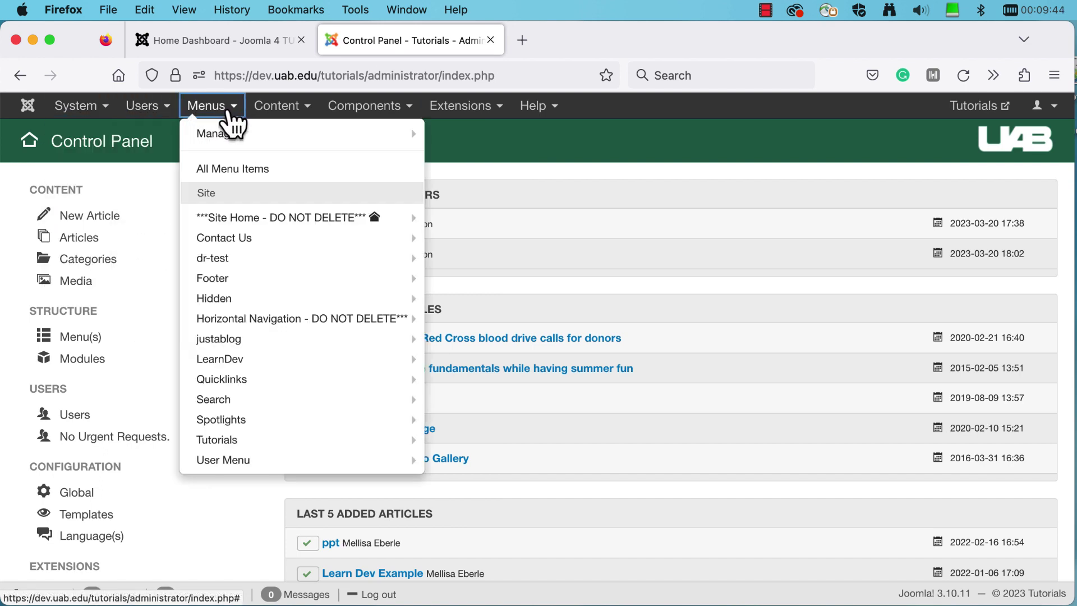
click(219, 42)
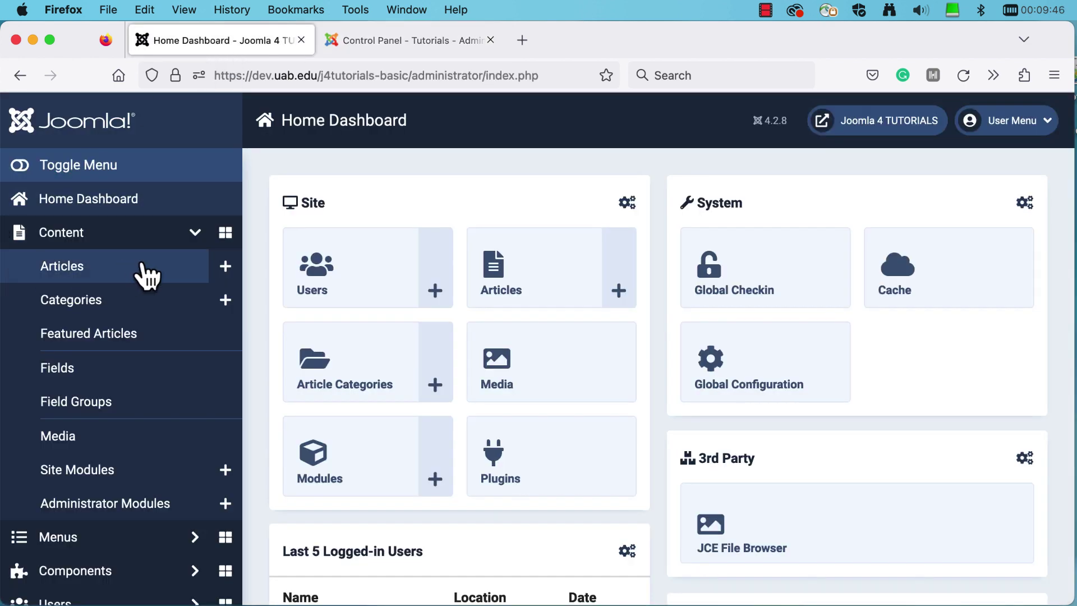
click(195, 236)
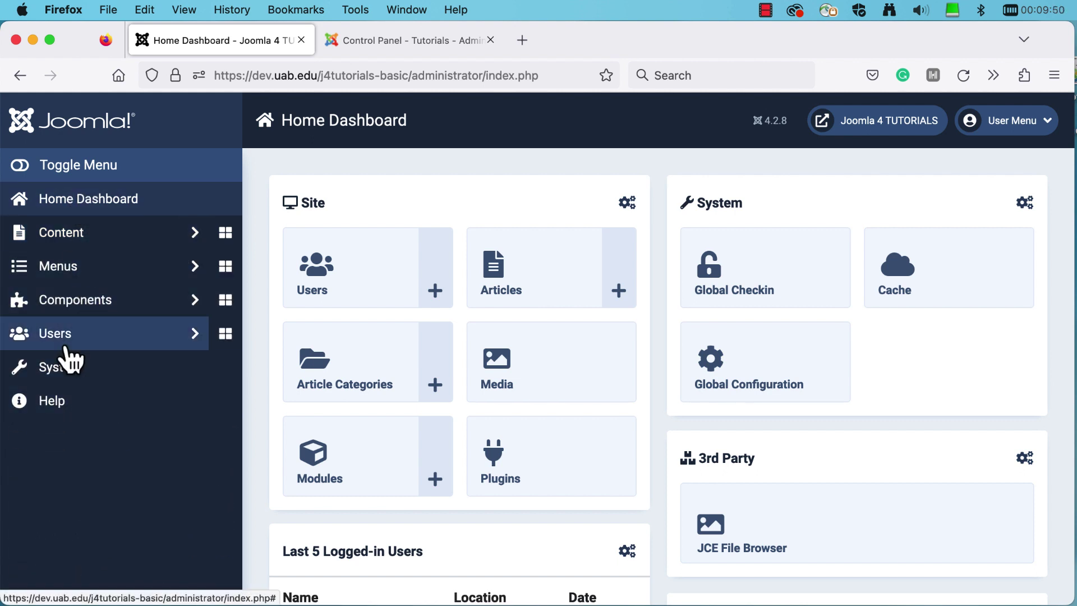
click(61, 268)
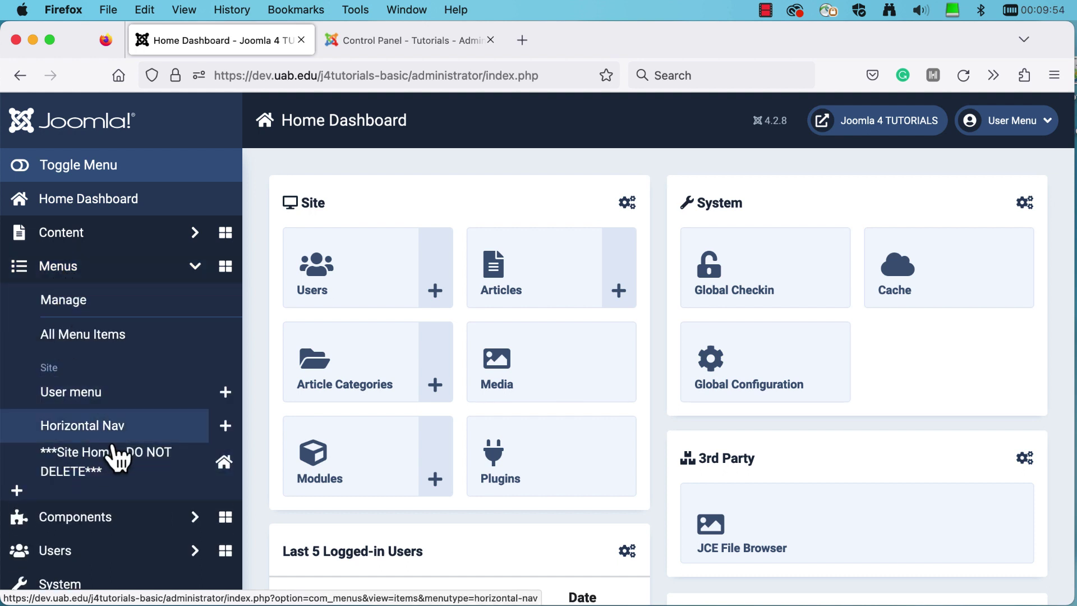
click(392, 43)
click(237, 106)
mouse_move(259, 281)
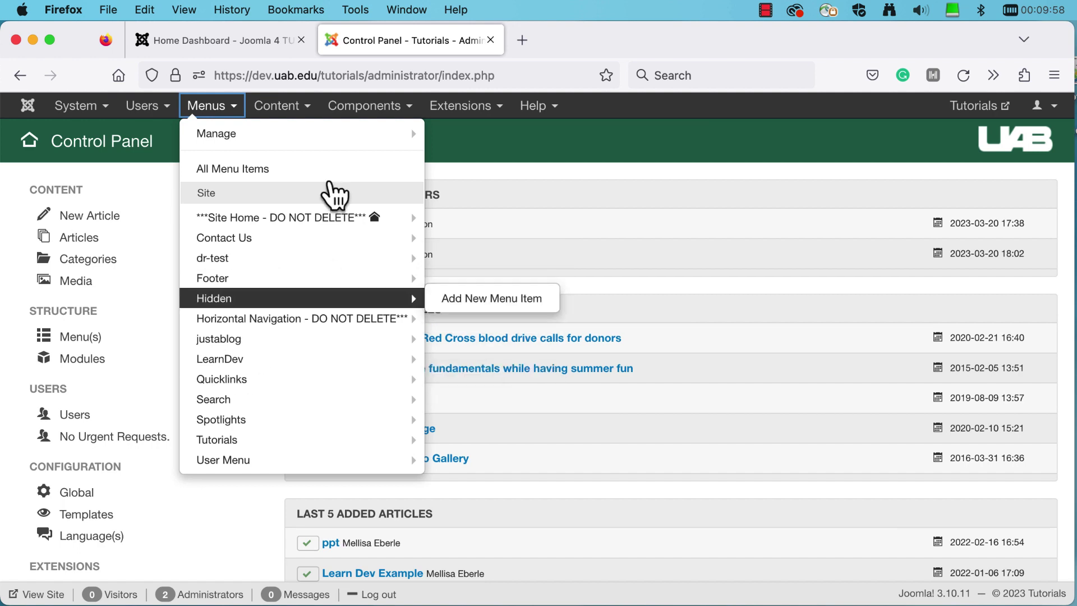
Compare the Users management options of the Joomla 3 administrator with those of Joomla 4
mouse_move(211, 110)
mouse_move(201, 130)
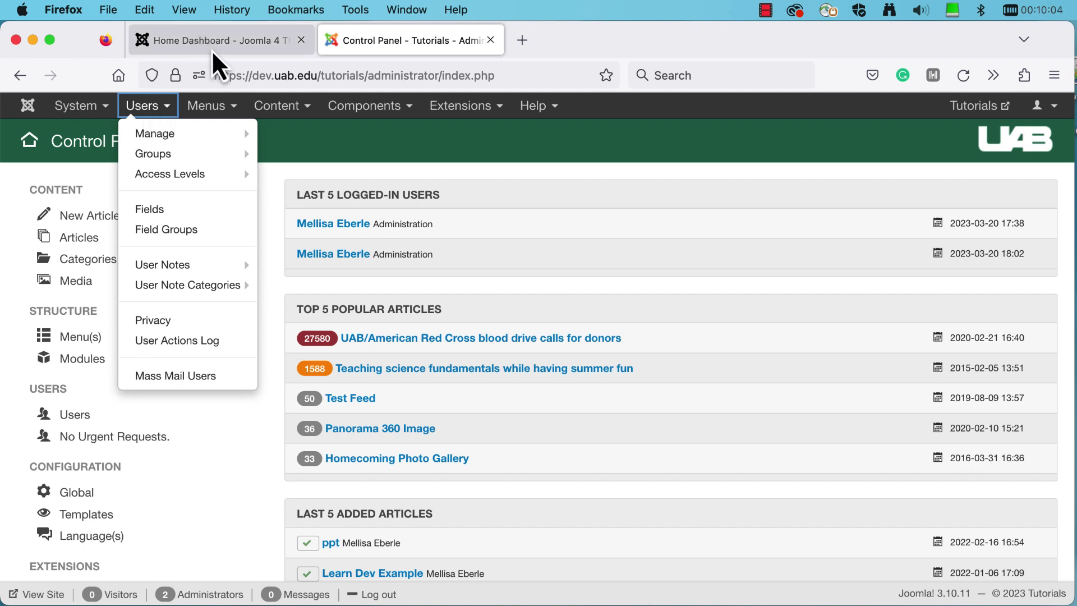
click(211, 50)
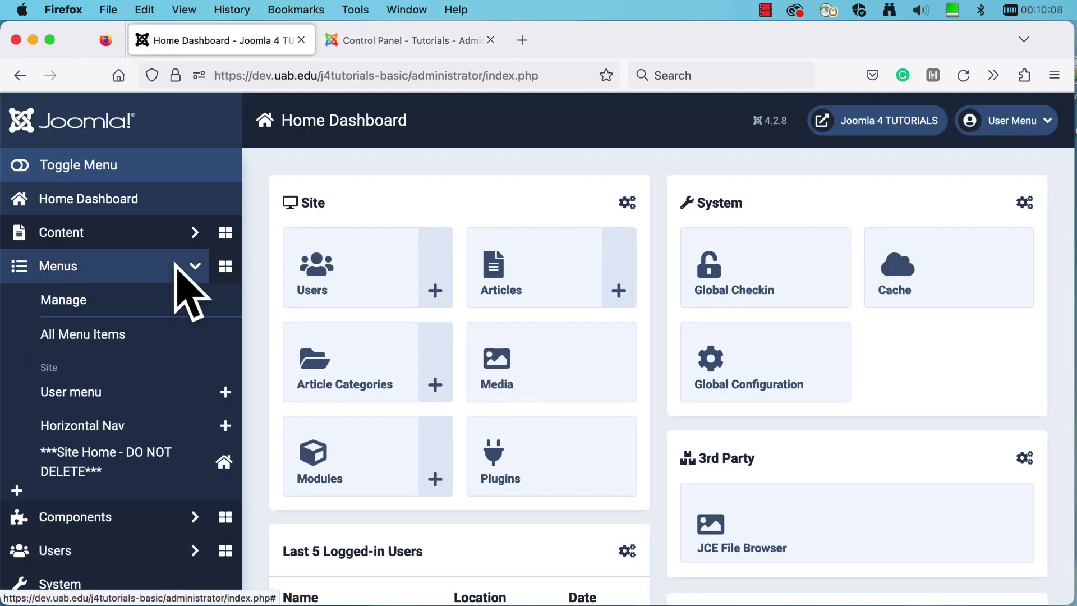
click(203, 269)
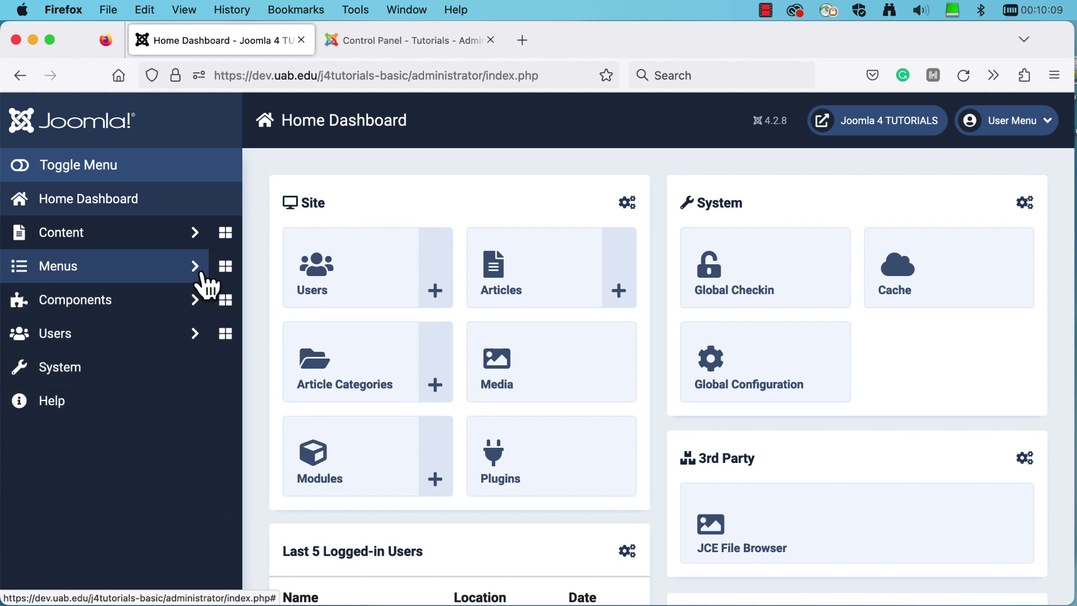
click(195, 335)
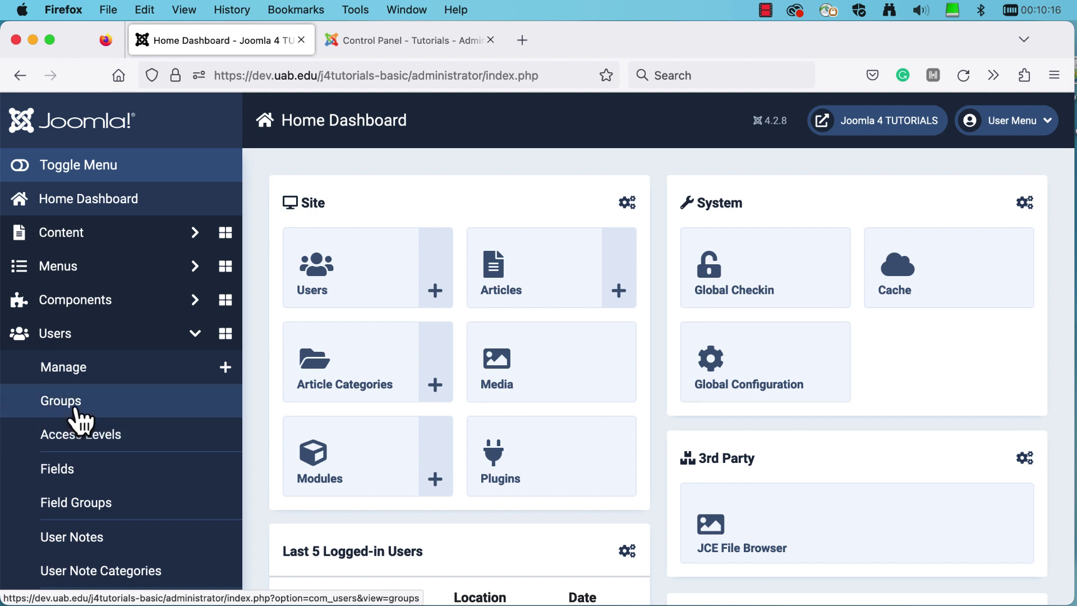
scroll(81, 420, down, 3)
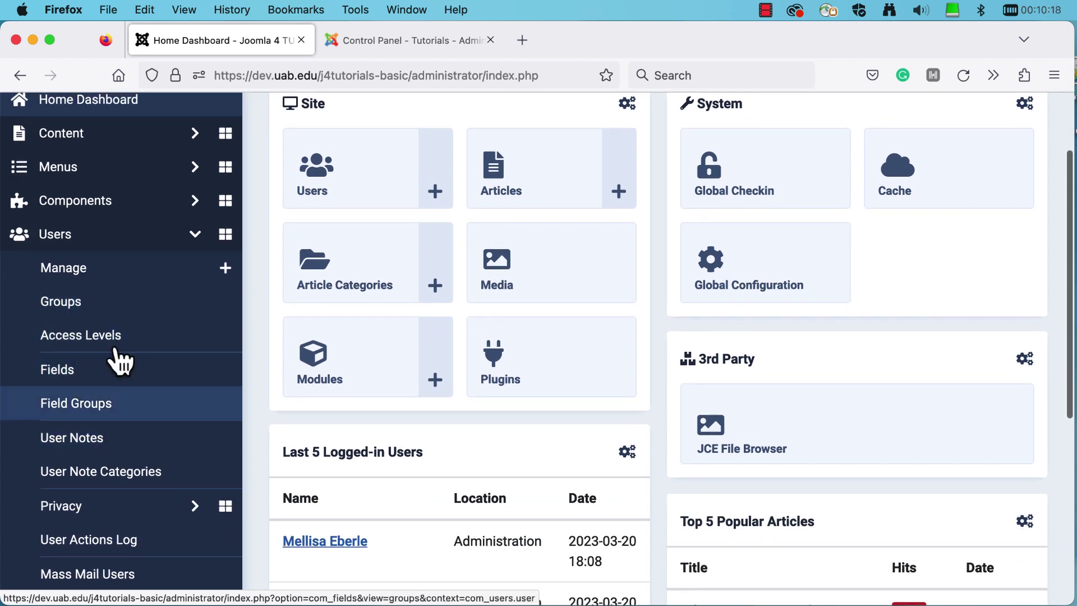
click(196, 236)
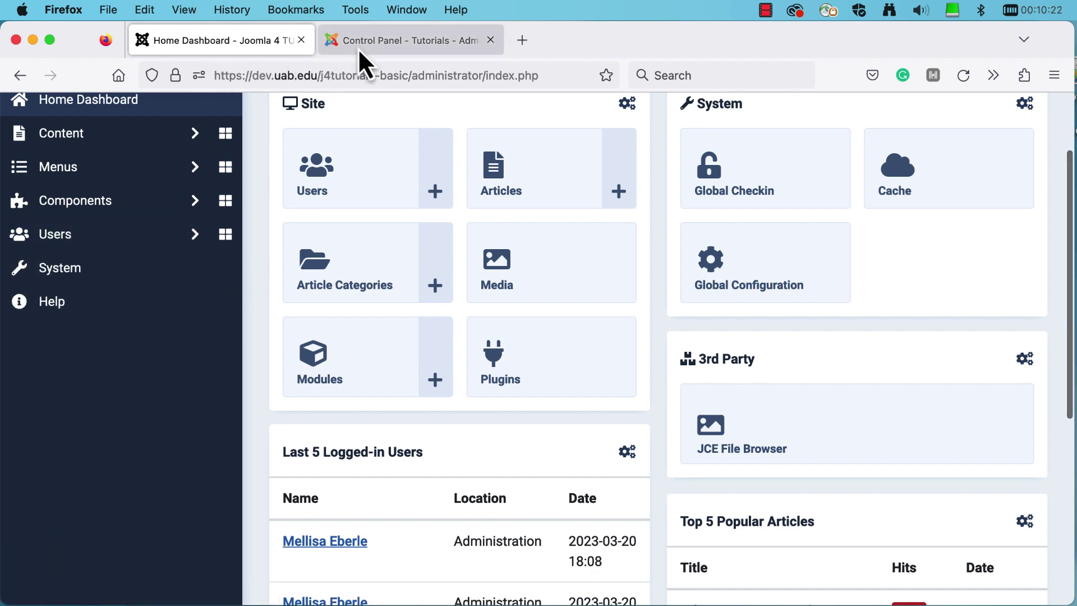
Compare the full list of Components in the Joomla 3 administrator with the one in Joomla 4
click(375, 39)
click(362, 106)
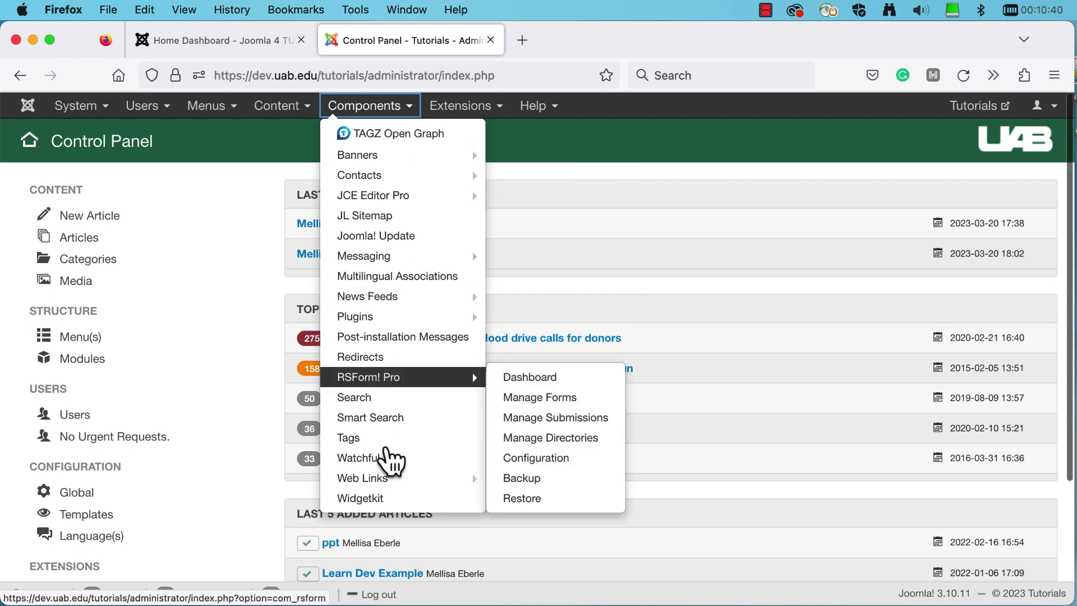
click(185, 45)
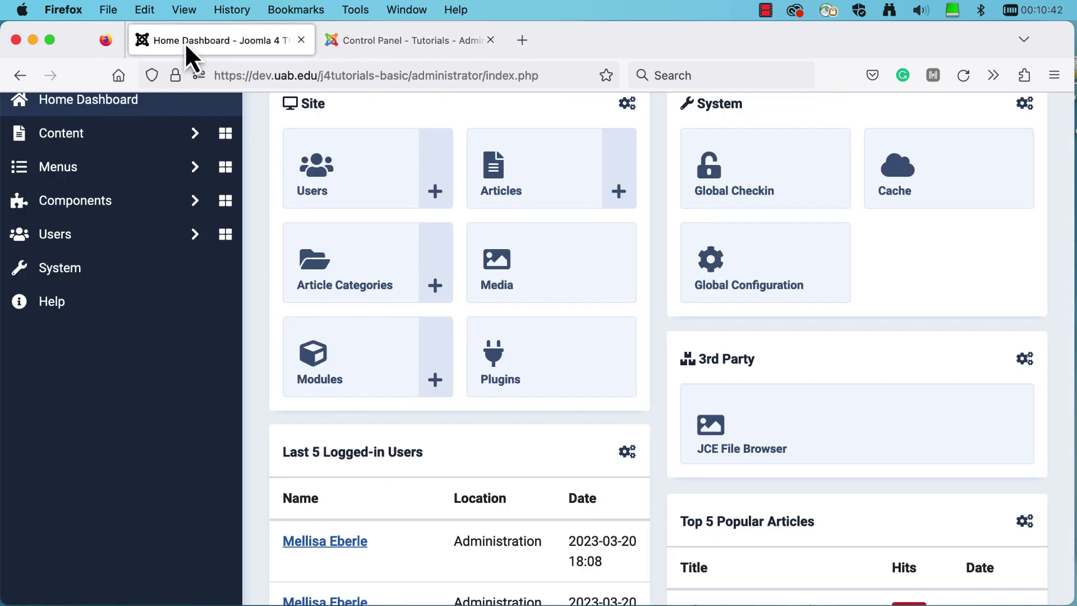
click(195, 203)
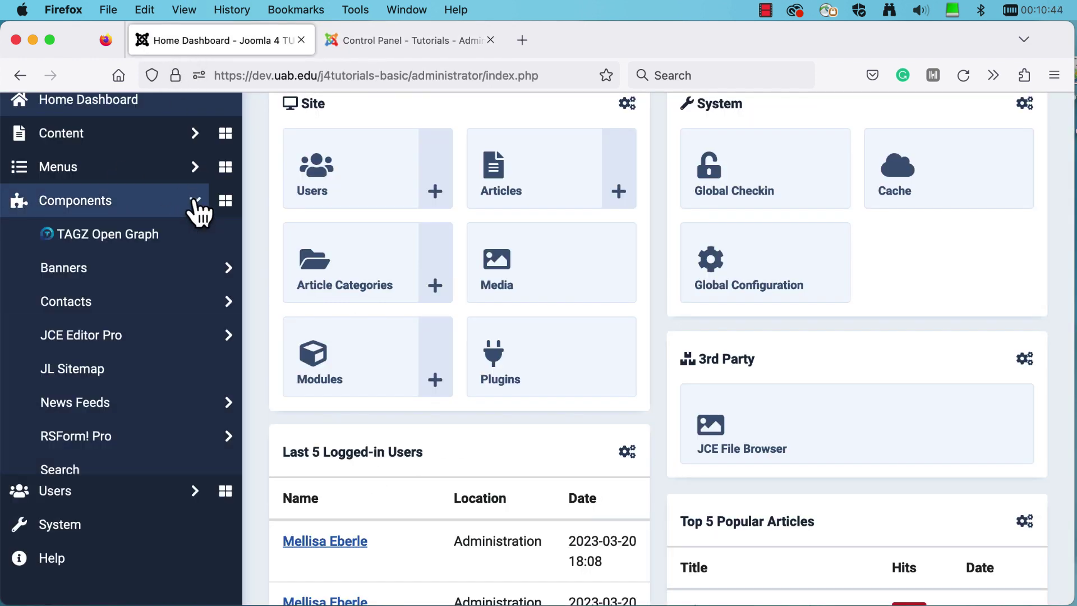
scroll(143, 255, down, 3)
scroll(139, 247, up, 1)
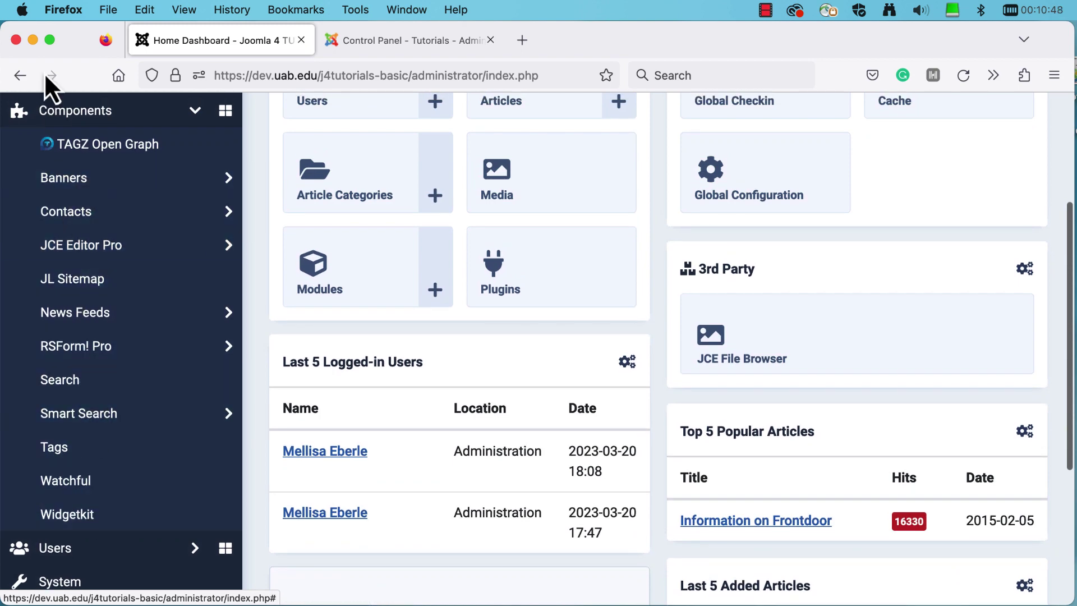
scroll(120, 146, up, 3)
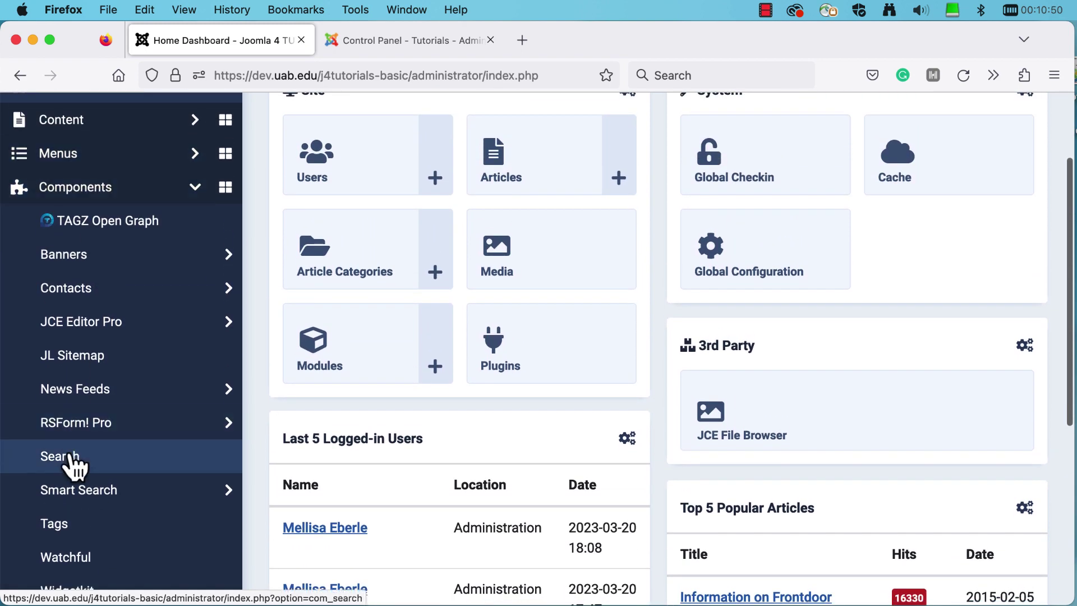
click(196, 187)
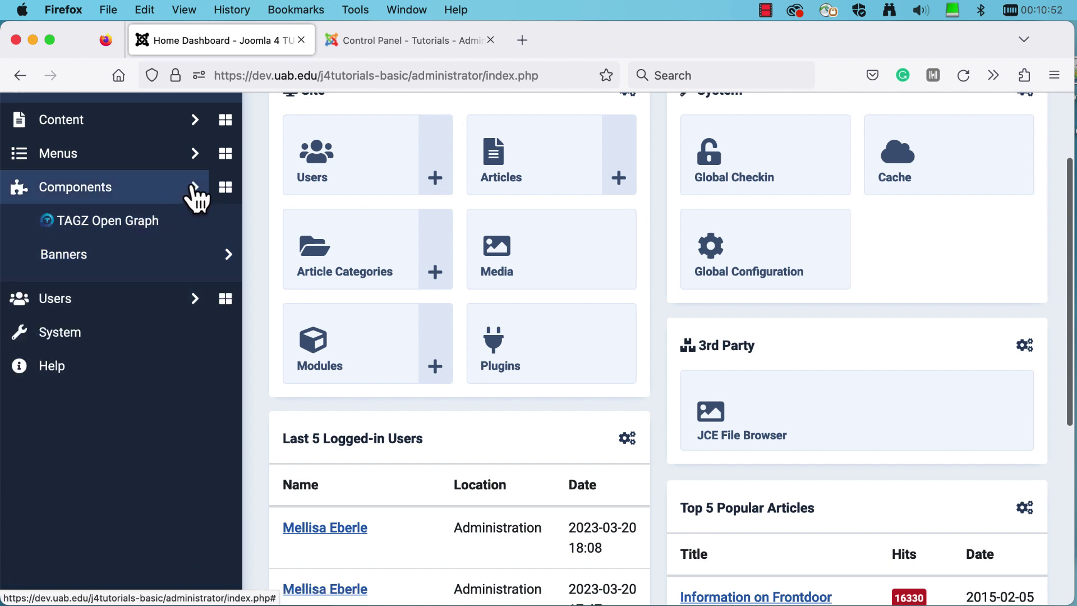
scroll(195, 198, up, 4)
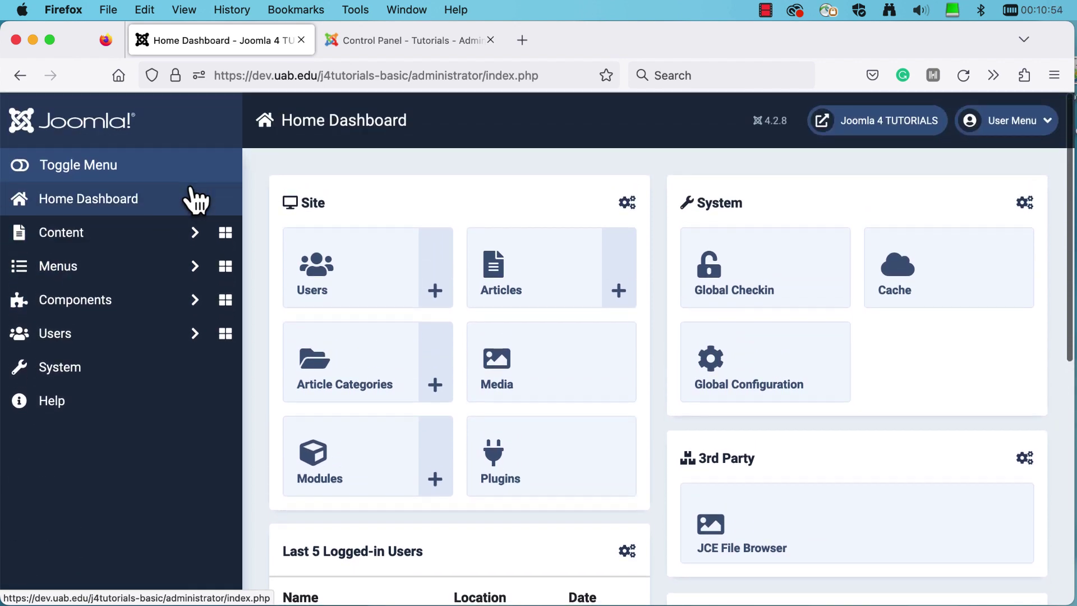
Examine the user and article summary modules on the Joomla 3 Control Panel and the Joomla 4 Home Dashboard
click(374, 39)
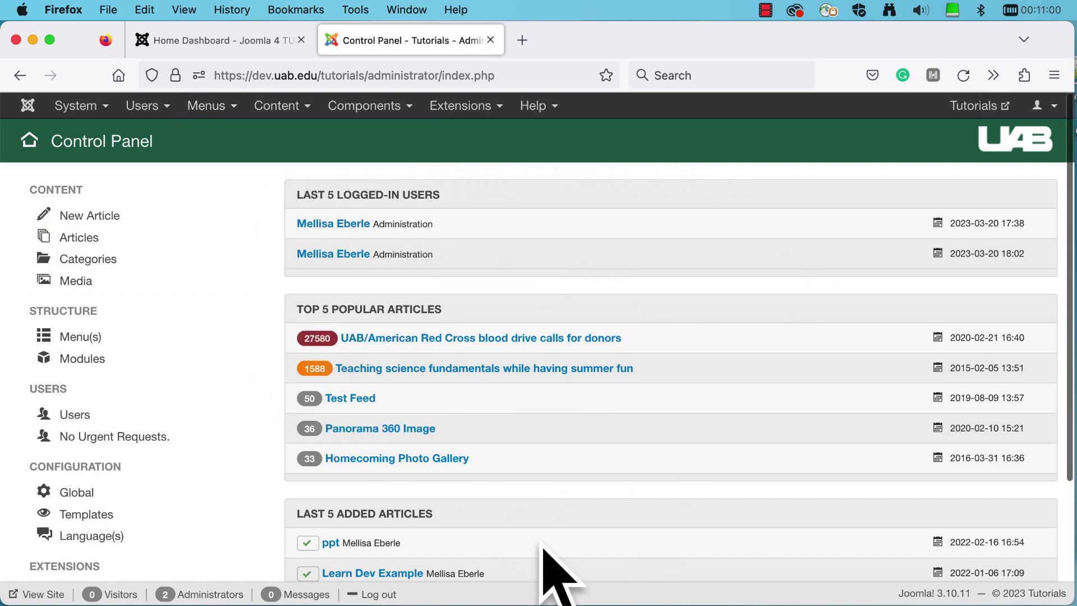
scroll(595, 480, down, 3)
scroll(597, 478, up, 3)
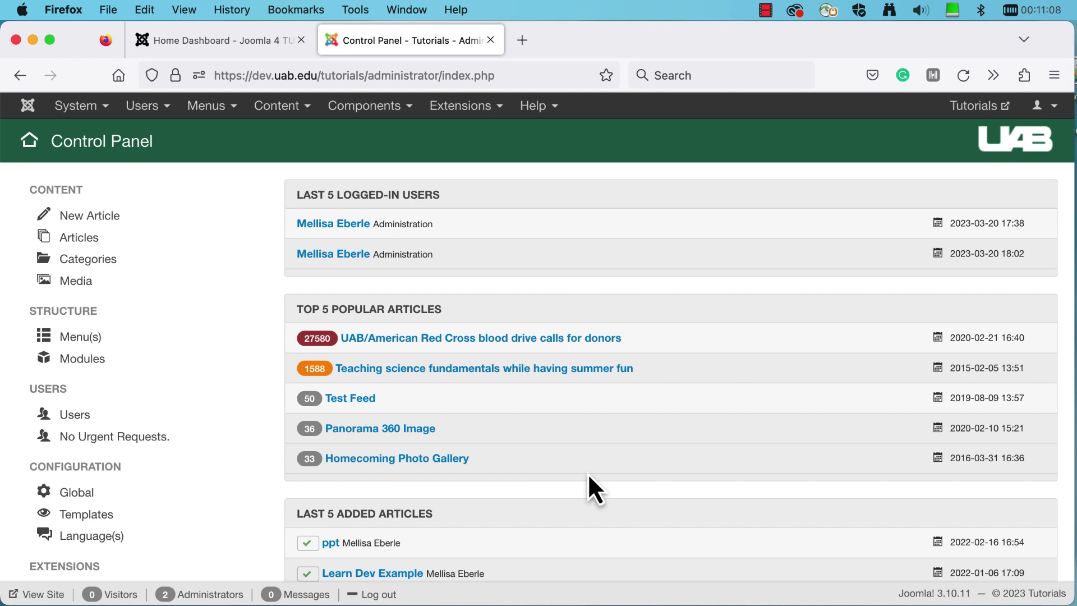
click(190, 40)
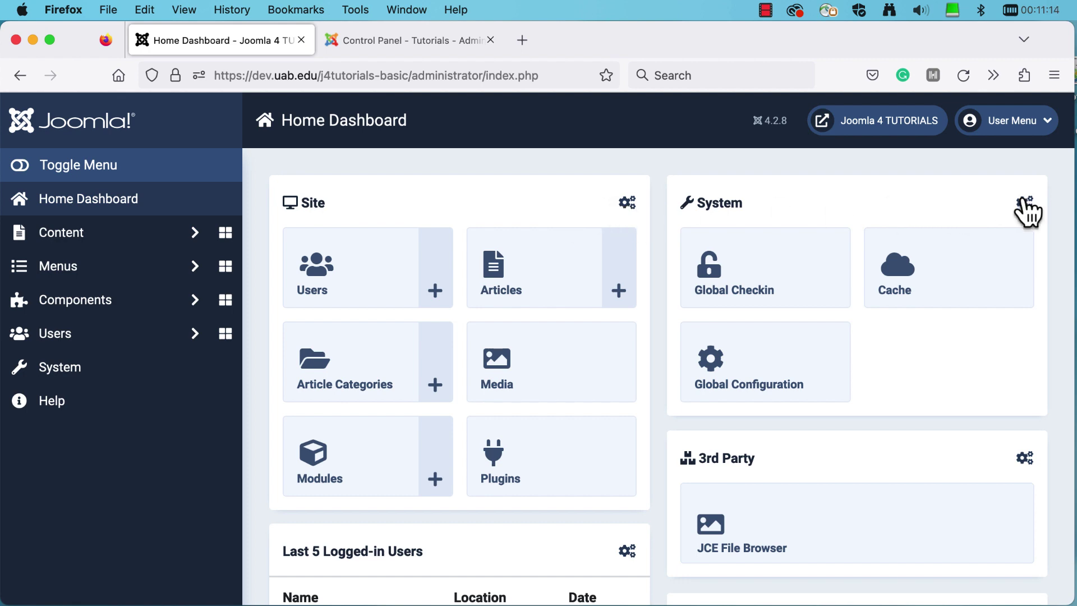
scroll(628, 396, down, 5)
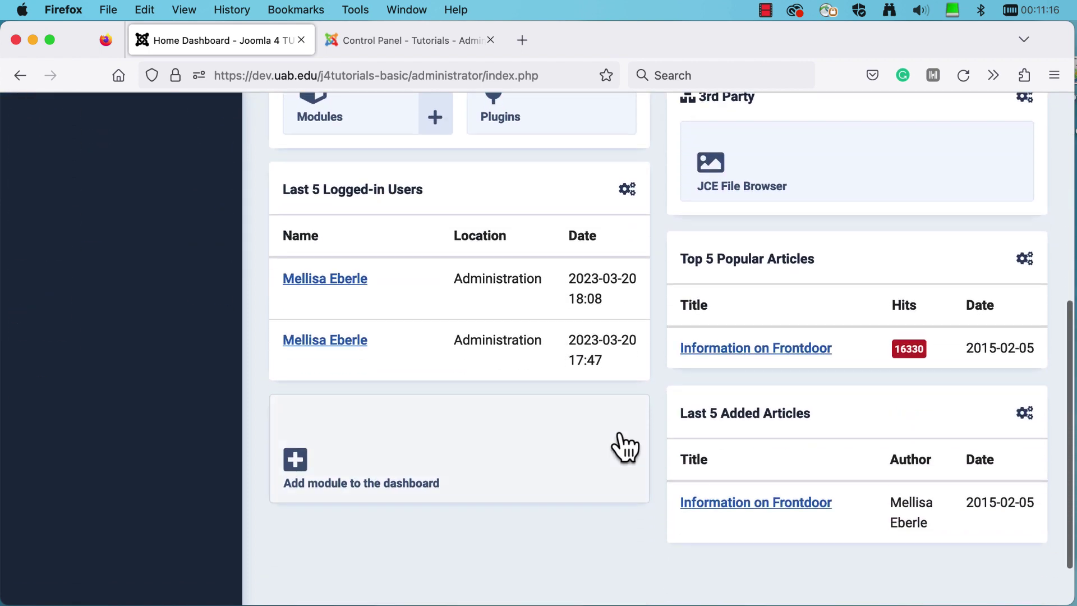
Open the Site quick icons module for editing from the Home Dashboard, review its icon show/hide options, and close it without saving
scroll(625, 431, up, 5)
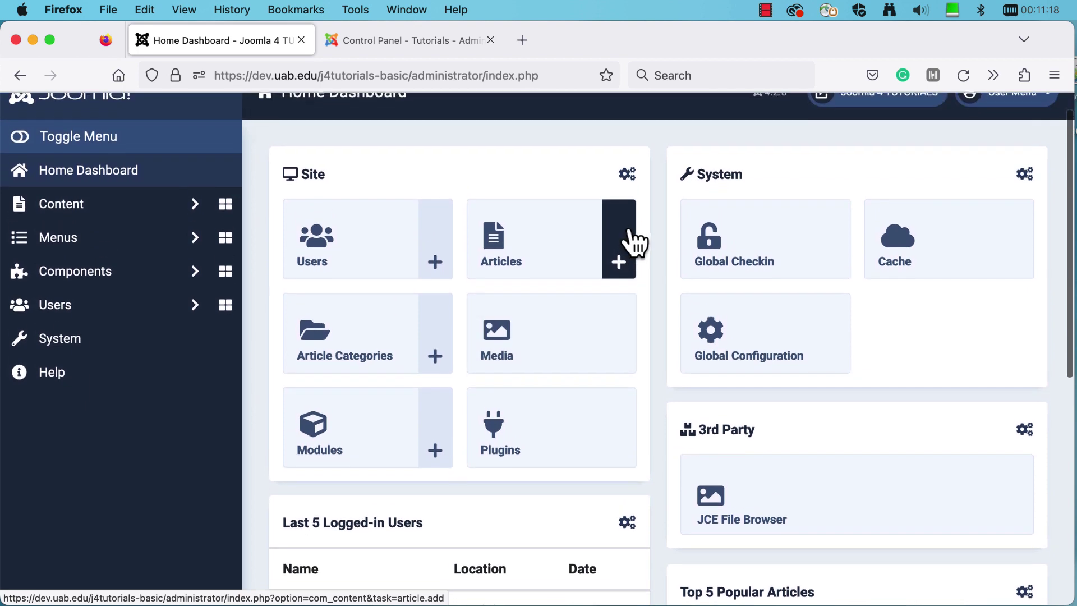
click(628, 179)
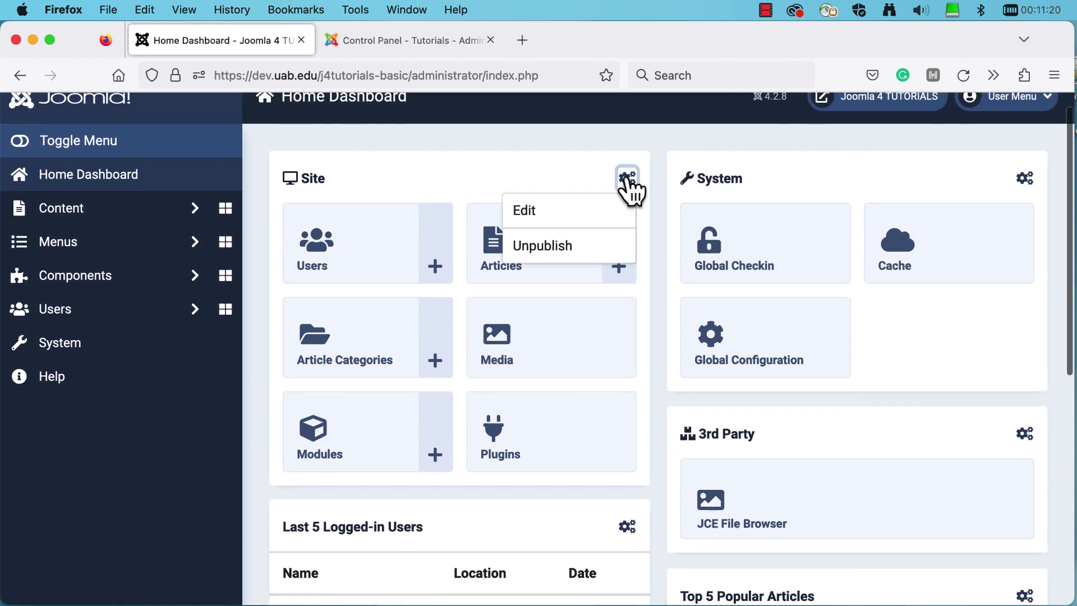
click(810, 224)
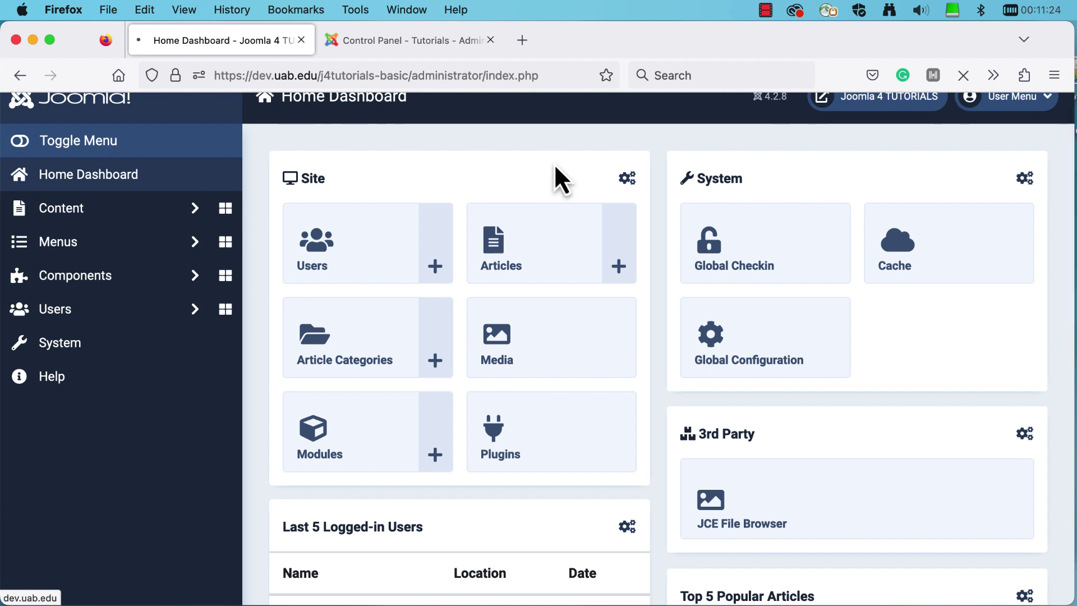
scroll(721, 463, down, 6)
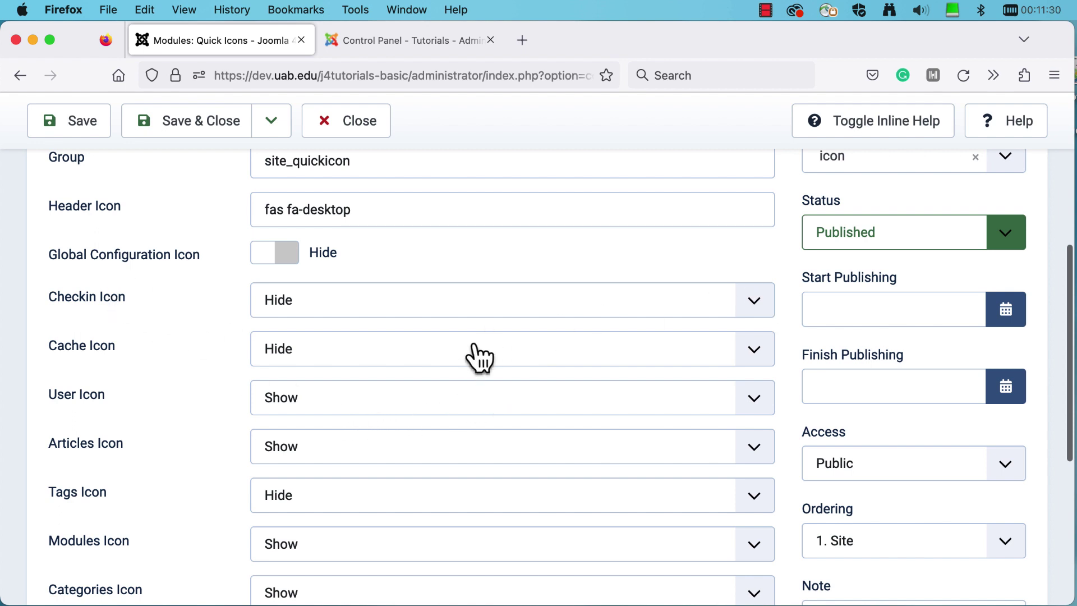
scroll(483, 356, down, 6)
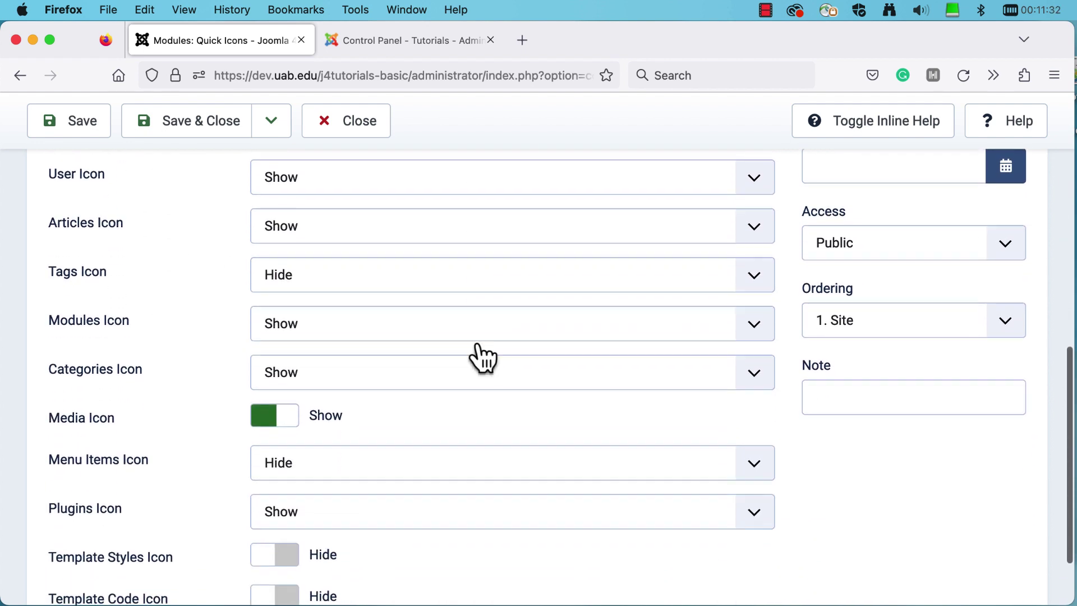
scroll(475, 345, up, 8)
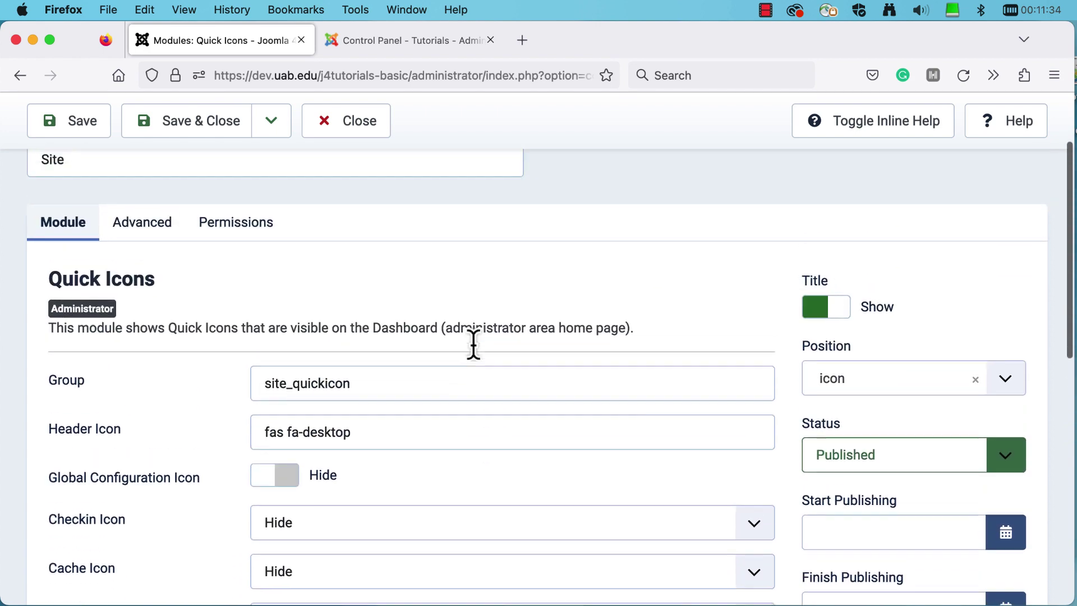
click(353, 143)
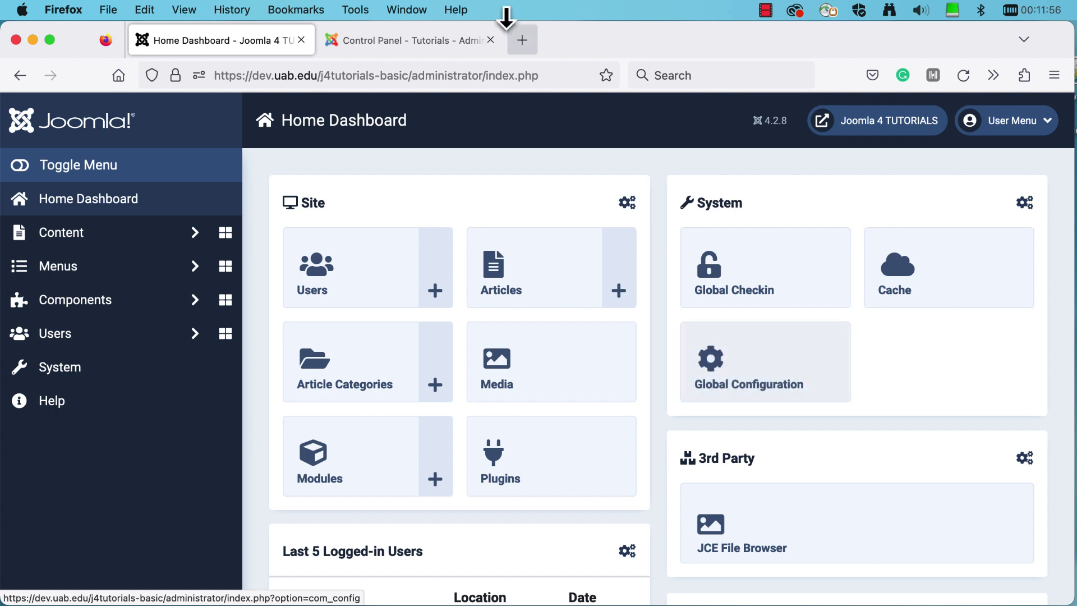
Examine the article and category options under Content in the Joomla 3 administrator, including the option to add a new article
click(408, 40)
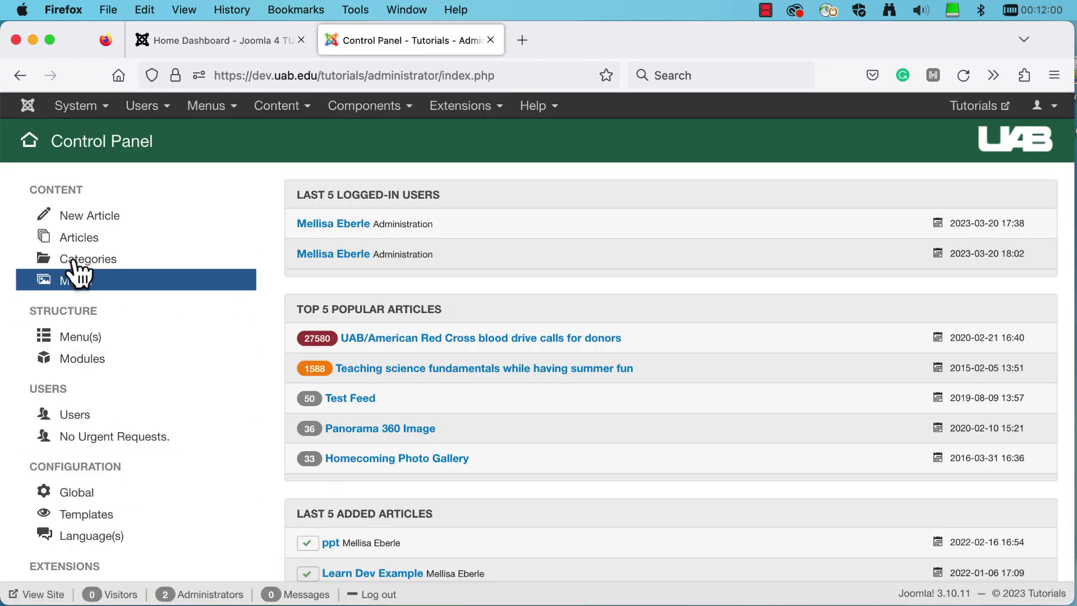
click(276, 108)
mouse_move(273, 140)
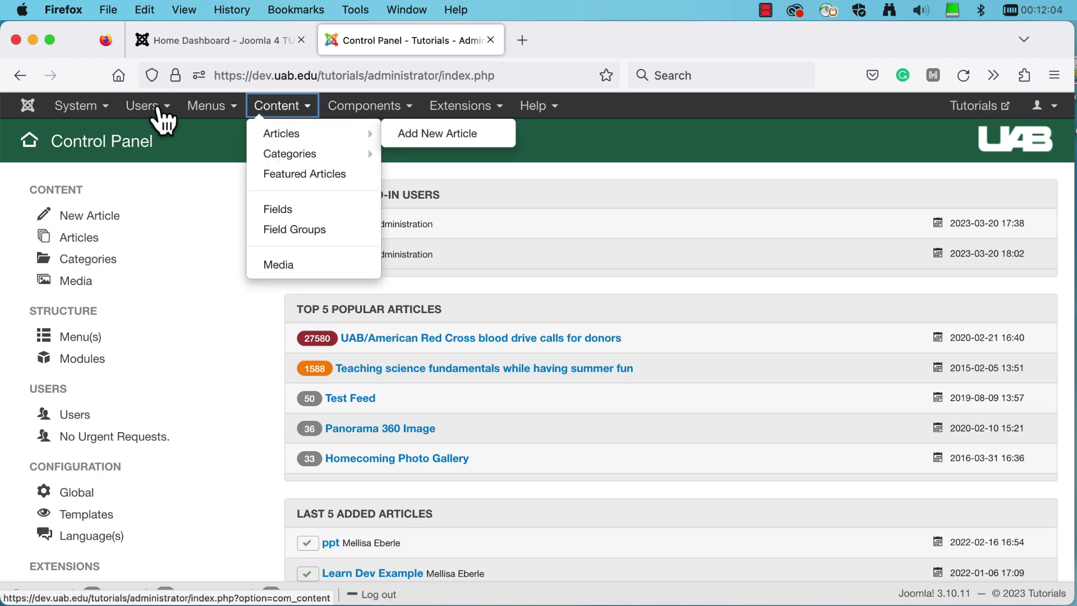
Open a blank new article form from the Content entries in the Joomla 4 administrator, and cancel it without saving
click(220, 40)
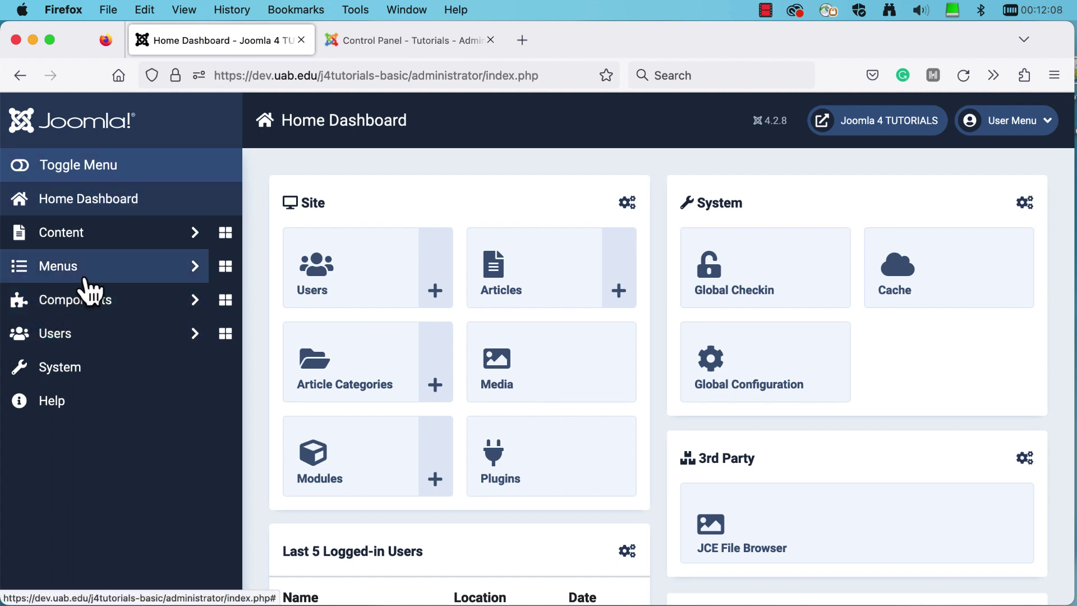
click(81, 238)
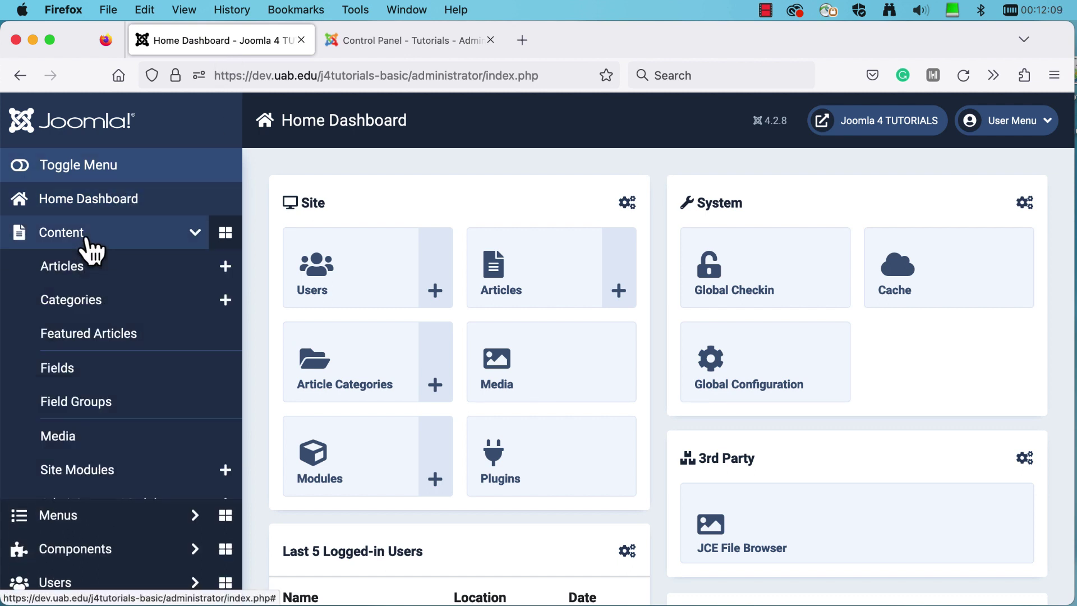
click(225, 267)
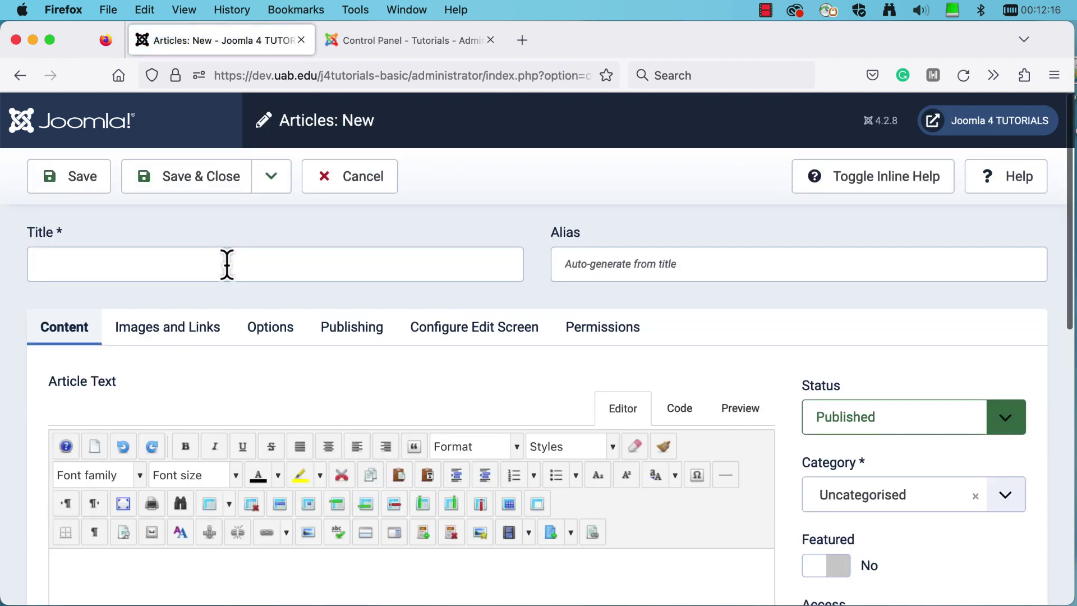
click(350, 178)
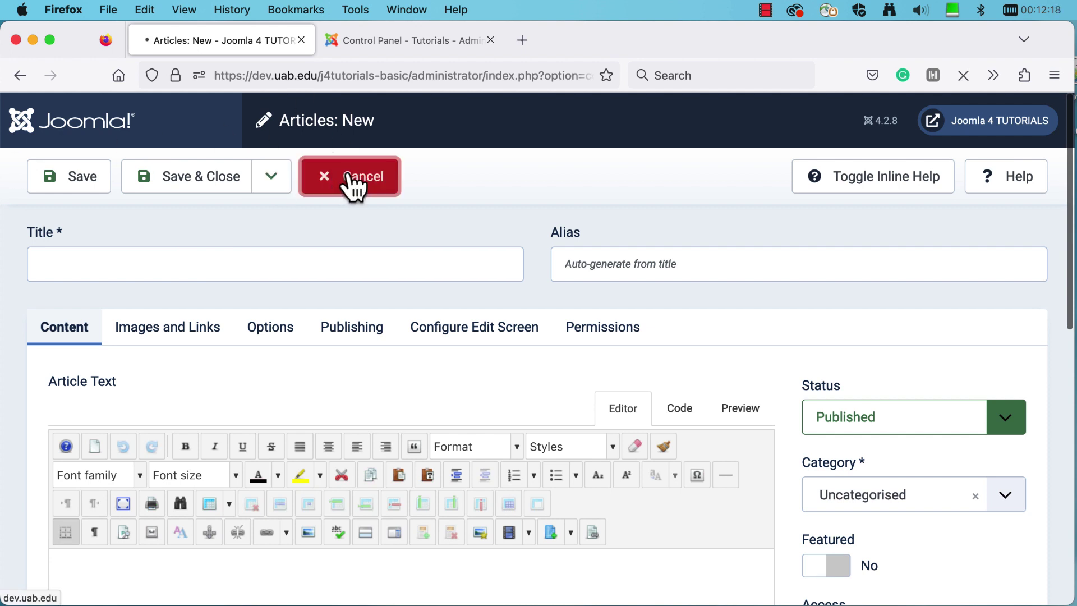